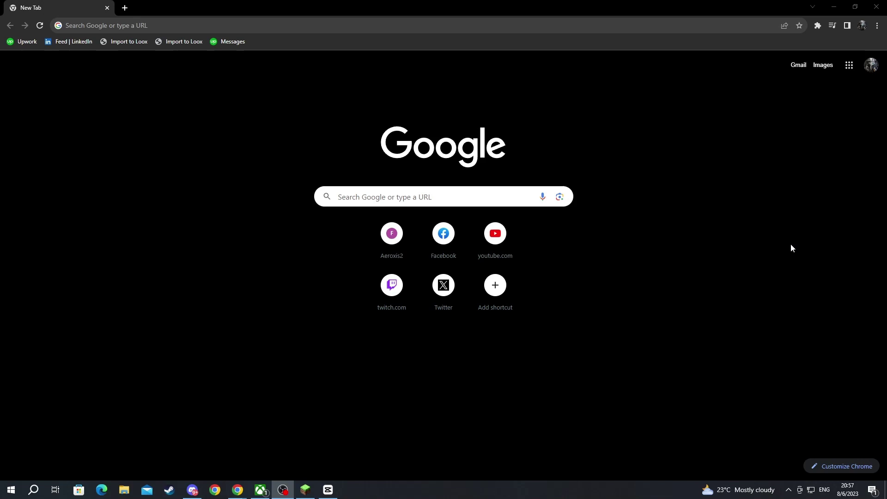
Search Google for 'void wrat' and open the Voids Wrath website result.
left_click(390, 184)
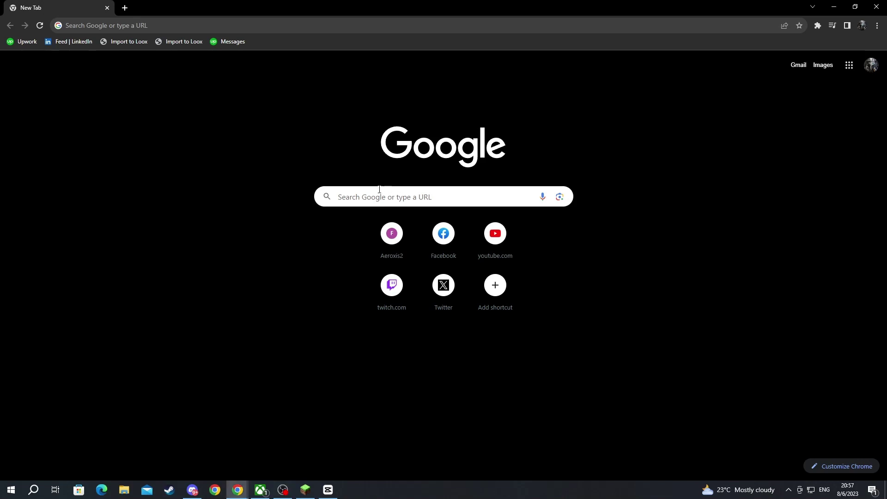
left_click(359, 194)
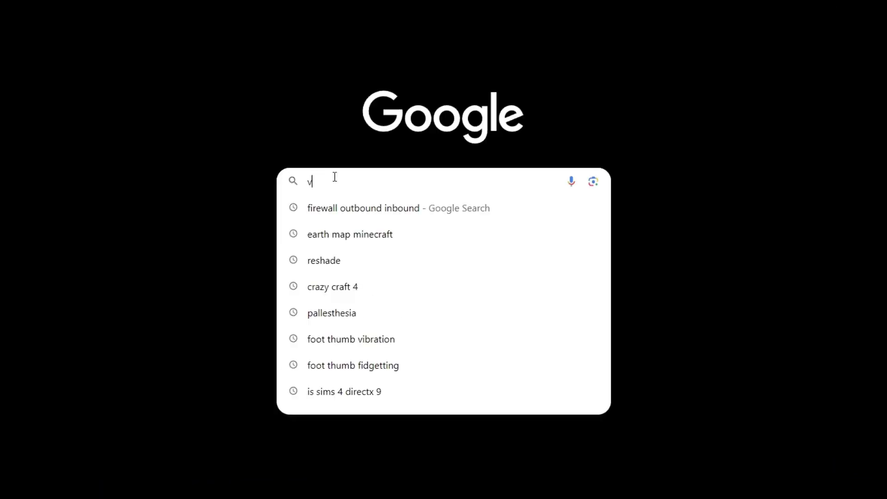
type("void wrath")
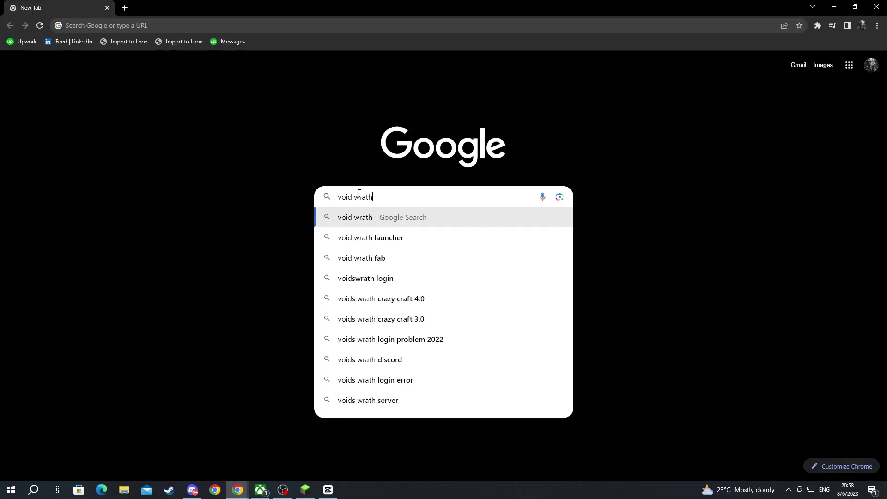
key("Return")
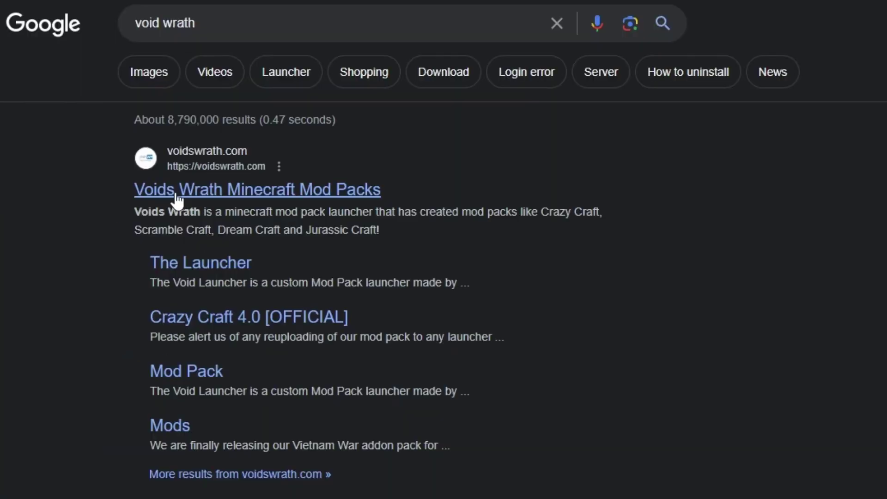
left_click(175, 201)
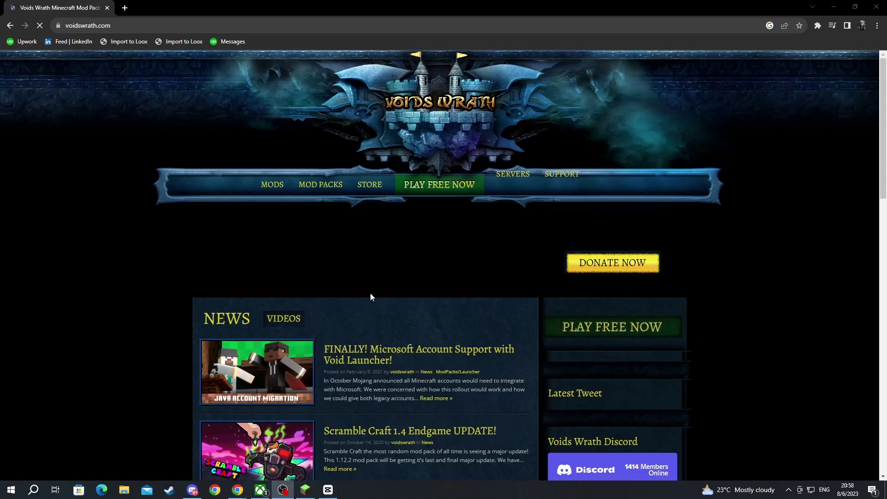
Scroll down the Void Launcher page to the Launcher Requirements section.
scroll(402, 199, "down", 1)
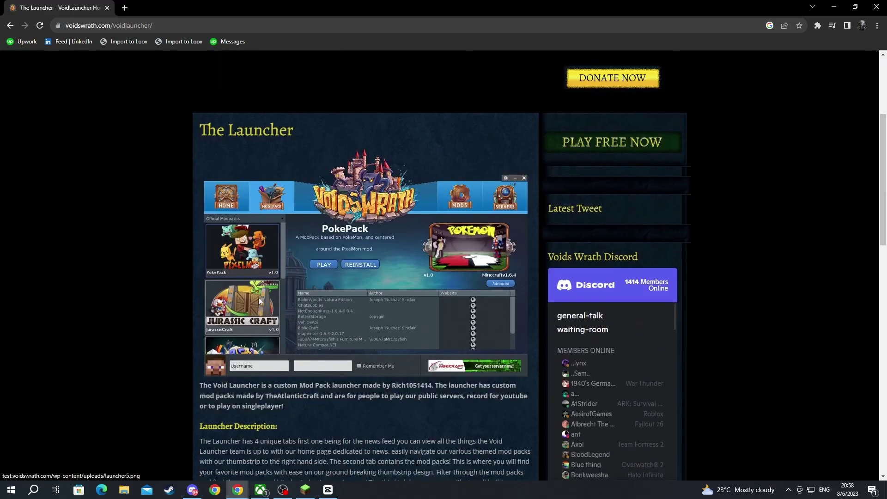
scroll(259, 321, "down", 3)
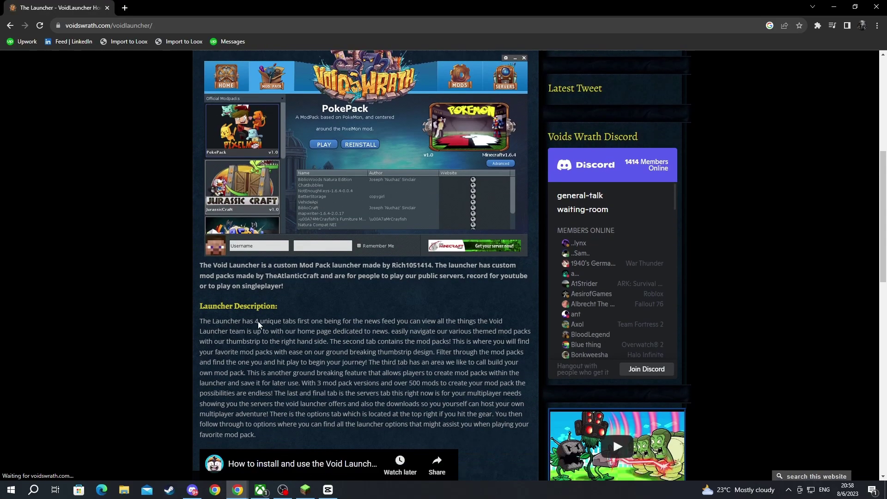
scroll(259, 324, "down", 4)
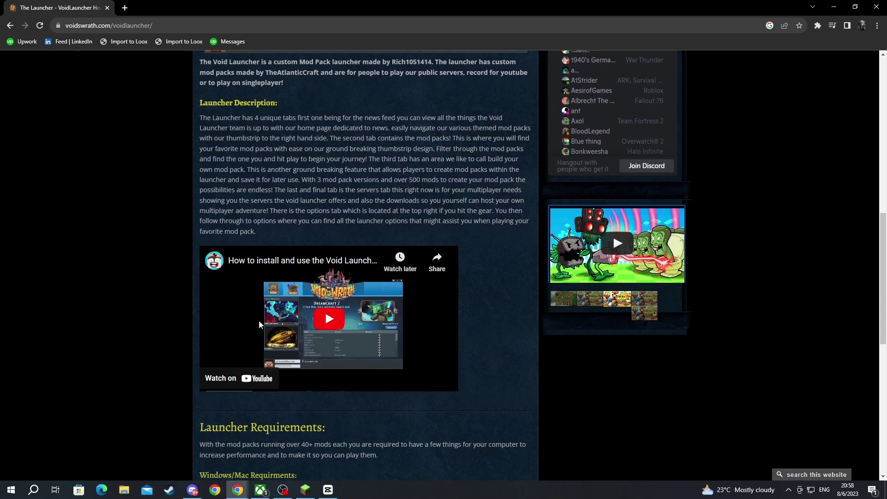
scroll(259, 321, "down", 3)
scroll(229, 313, "down", 2)
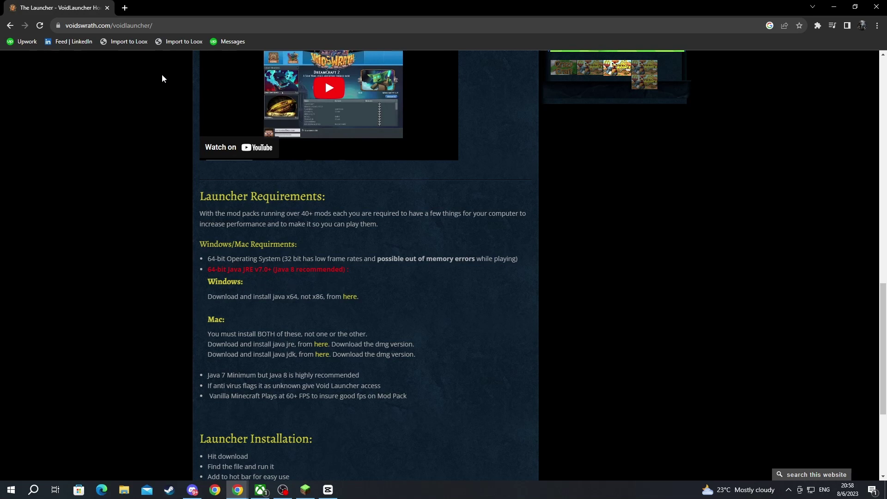
Load java.com in a new tab, then switch to the Void Launcher tab and back to Java.
left_click(124, 8)
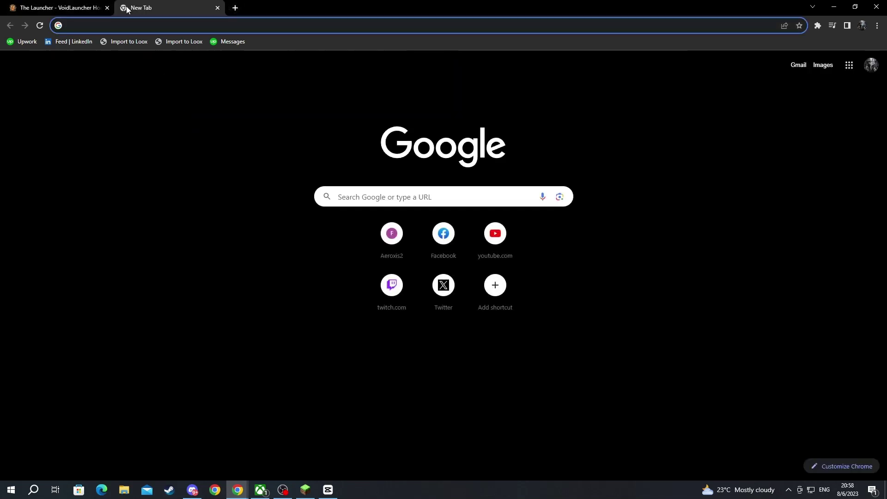
type("java.com/en/")
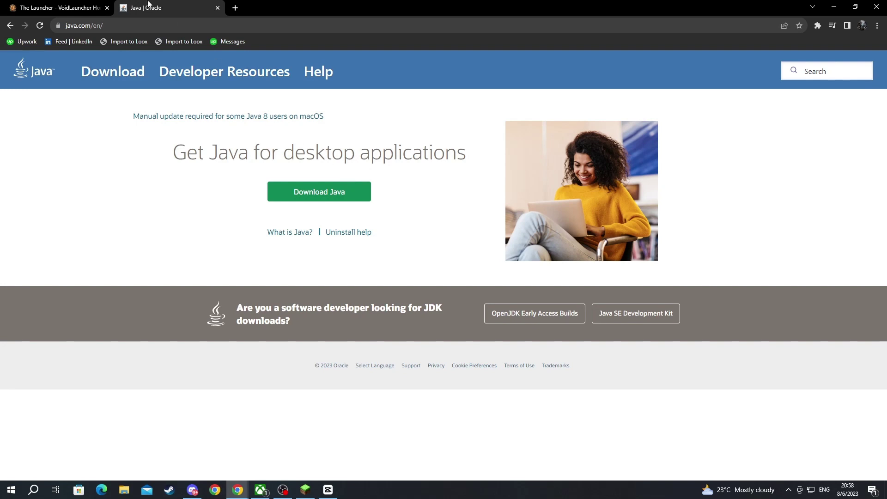
left_click(76, 4)
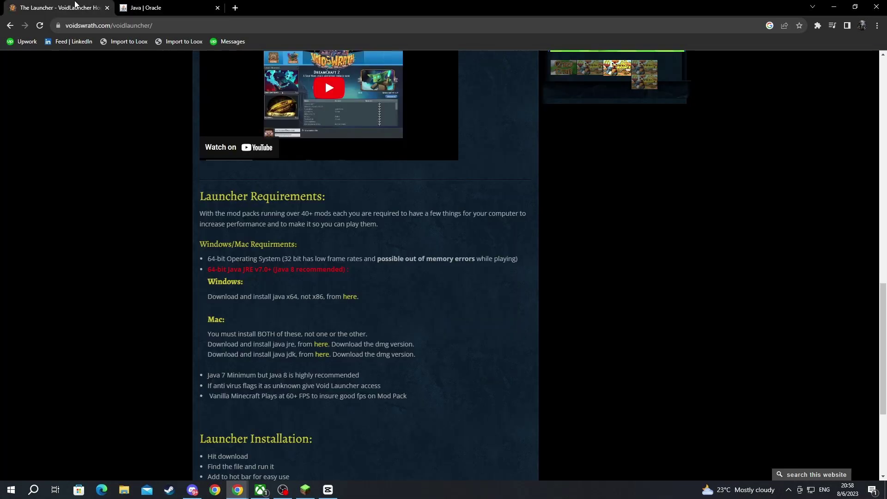
left_click(215, 11)
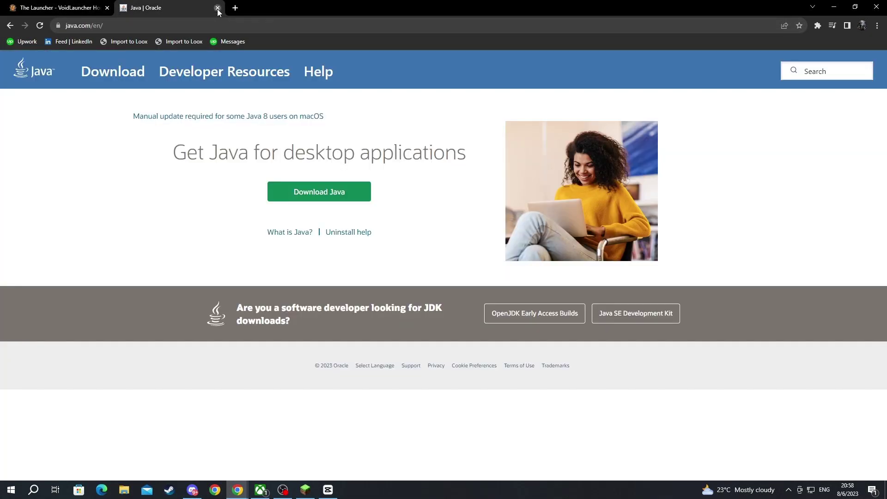
Close the Java tab and scroll down the Void Launcher page to its download buttons.
left_click(217, 8)
scroll(341, 331, "down", 2)
scroll(342, 335, "down", 1)
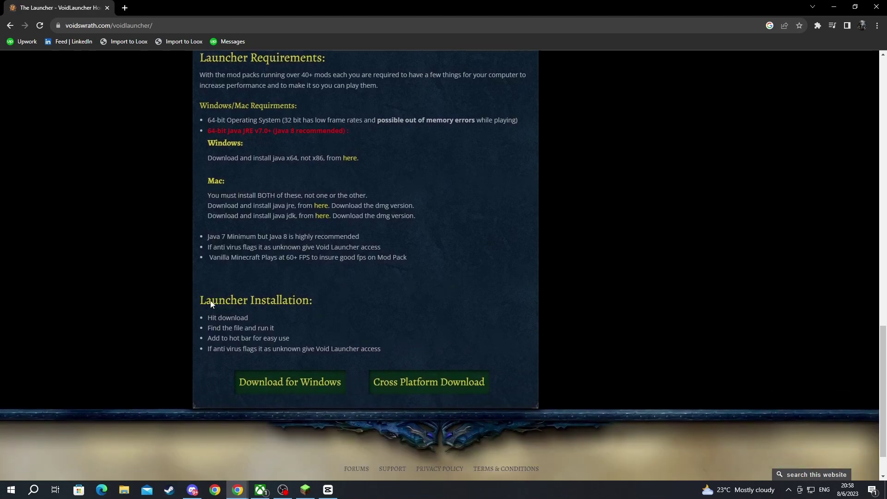
left_click(299, 315)
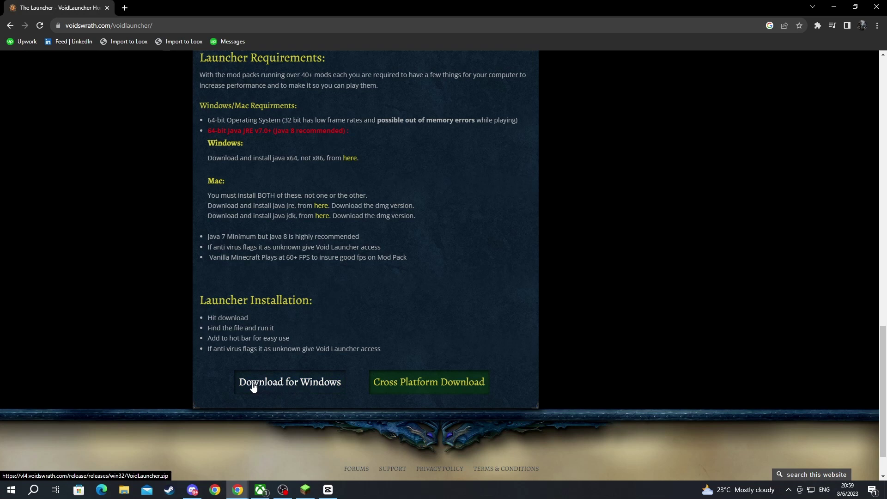
Download VoidLauncher.zip for Windows and confirm the 91.8 MB download finished.
left_click(268, 387)
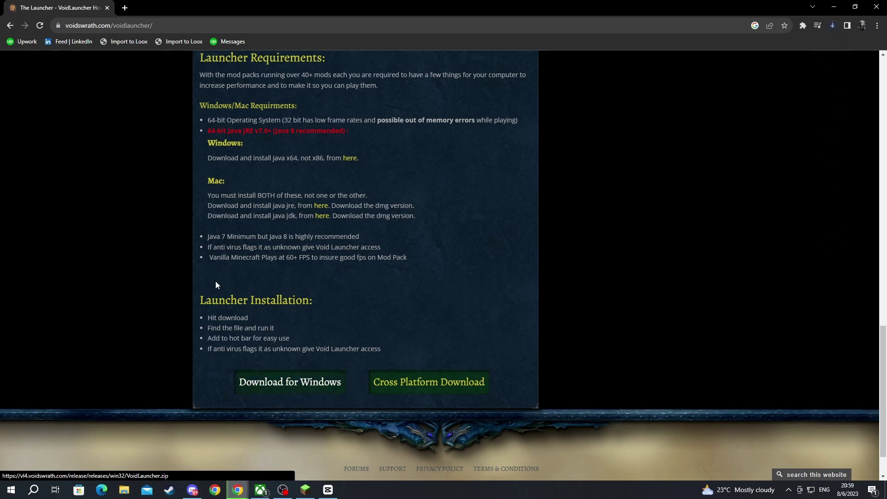
left_click(218, 260)
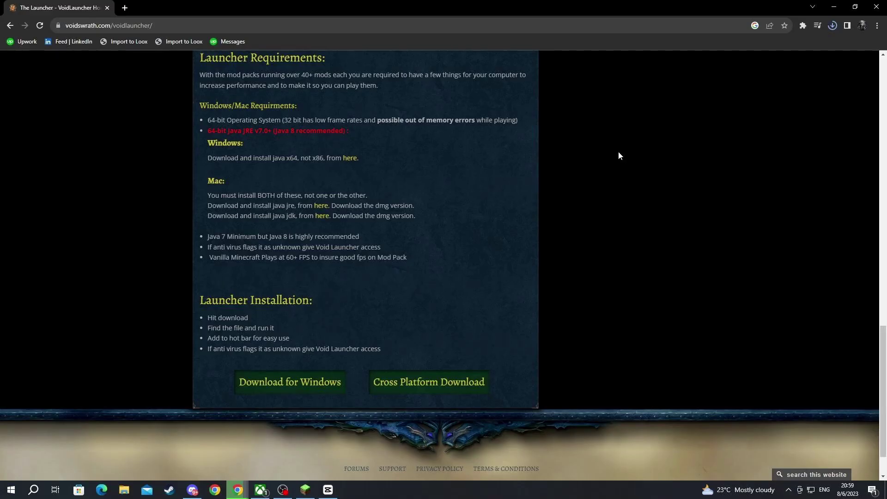
left_click(833, 26)
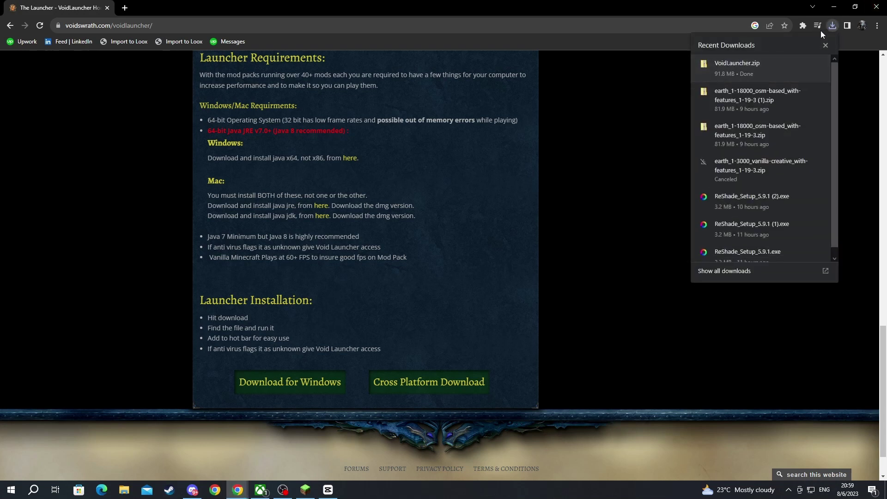
Close Chrome and copy VoidLauncher.zip from Downloads onto the desktop.
left_click(877, 6)
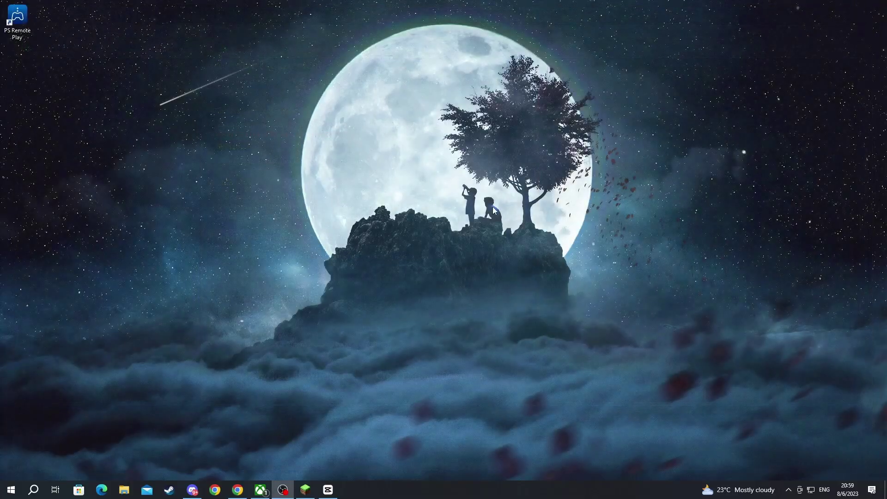
left_click(126, 489)
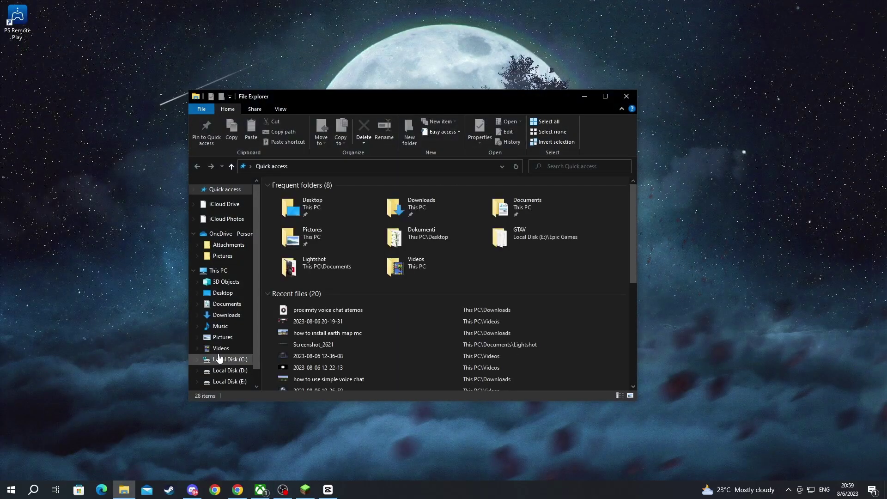
left_click(226, 315)
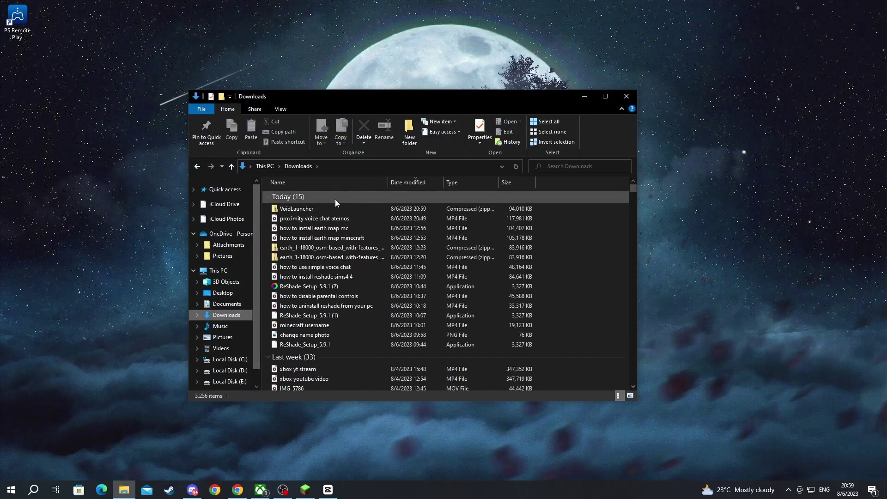
left_click(329, 207)
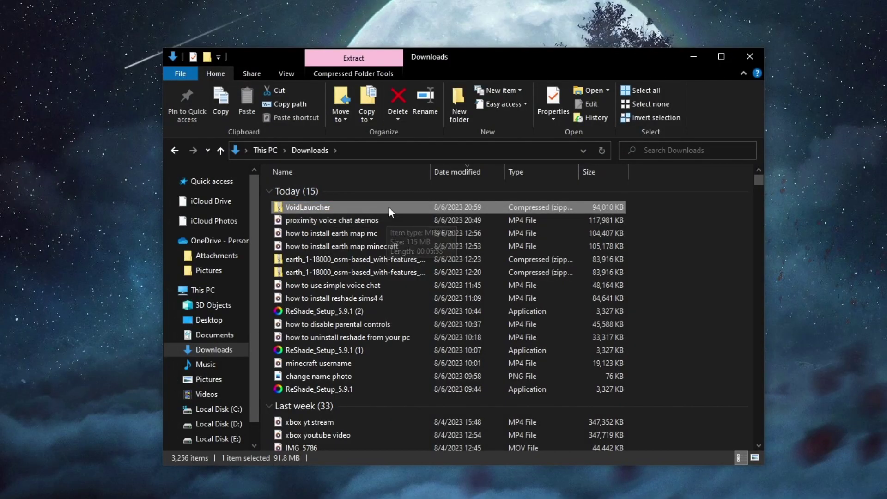
left_click_drag(389, 206, 58, 207)
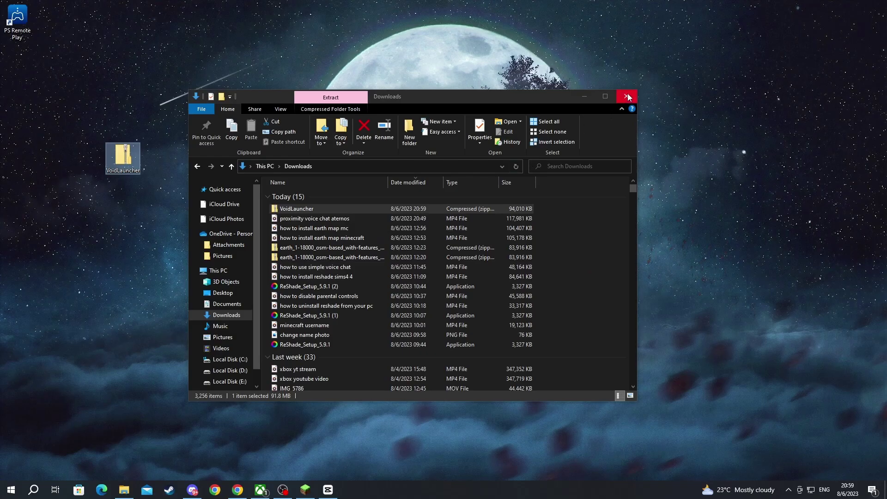
left_click(628, 97)
Extract VoidLauncher.zip to a desktop VoidLauncher folder and open that folder.
double_click(133, 158)
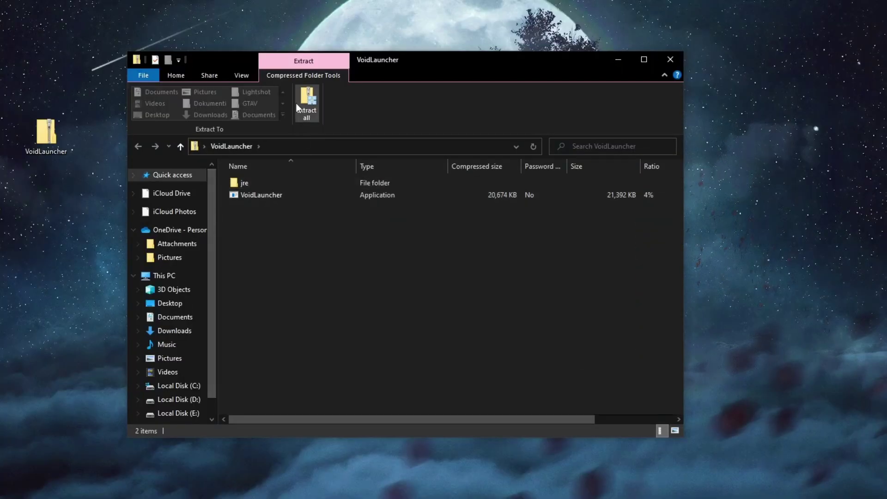
left_click(306, 106)
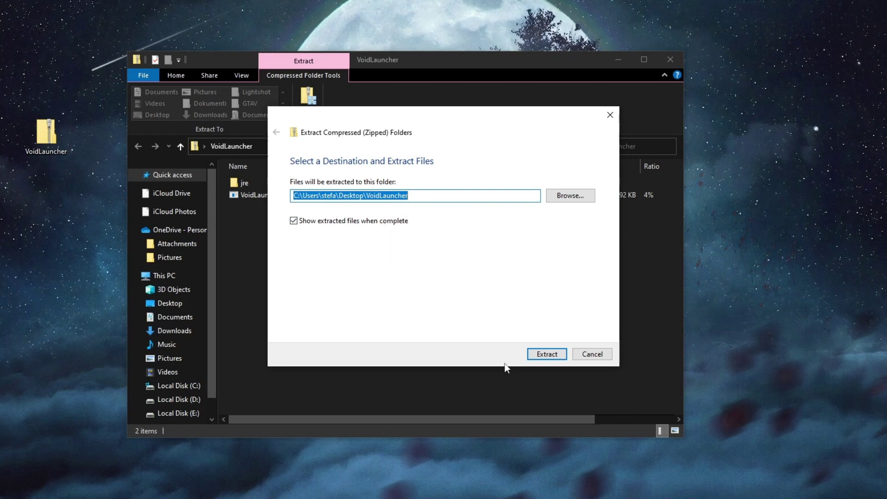
left_click(547, 355)
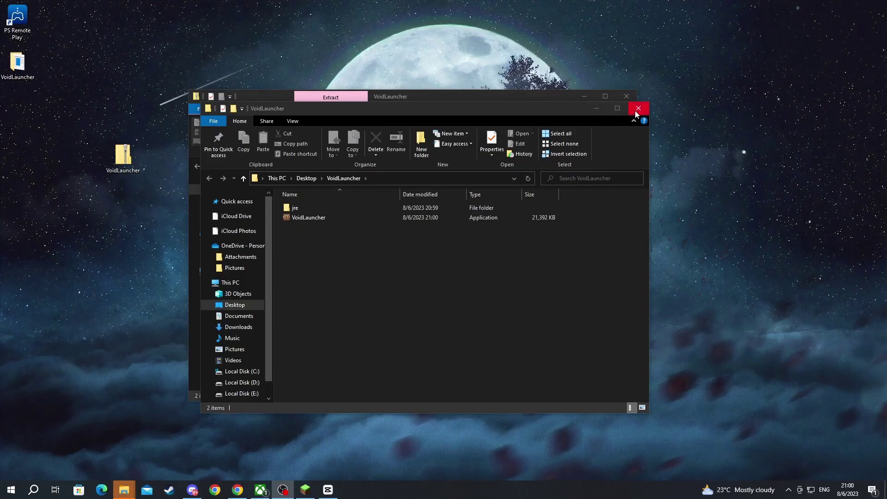
left_click(635, 110)
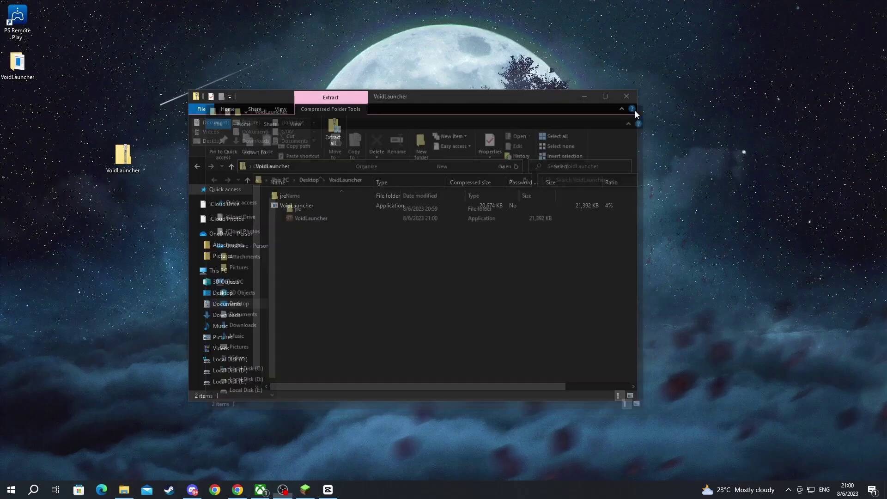
left_click(626, 96)
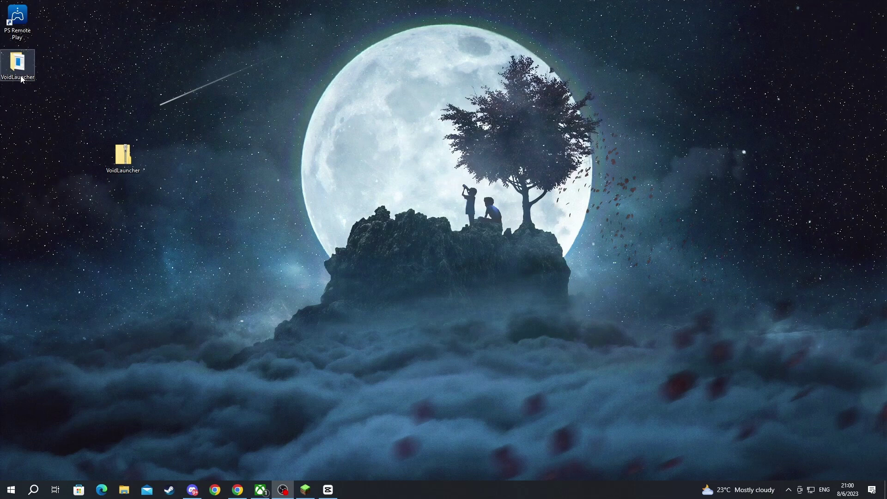
left_click_drag(17, 62, 334, 206)
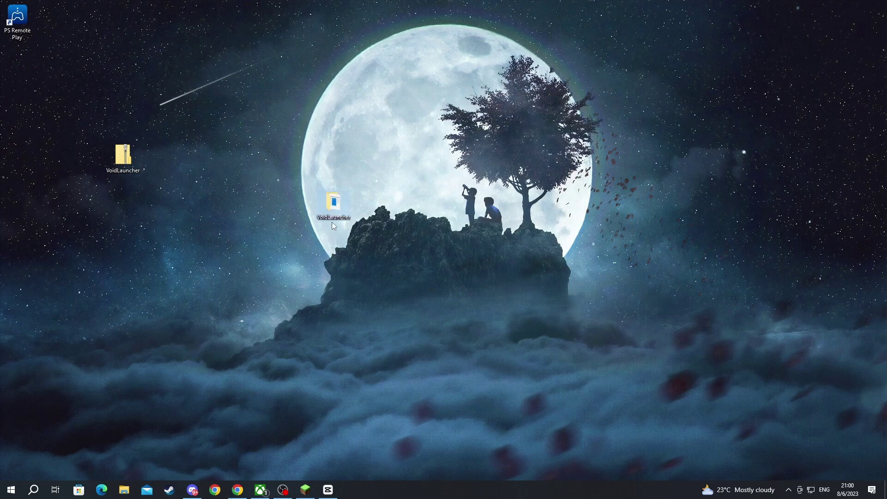
double_click(333, 208)
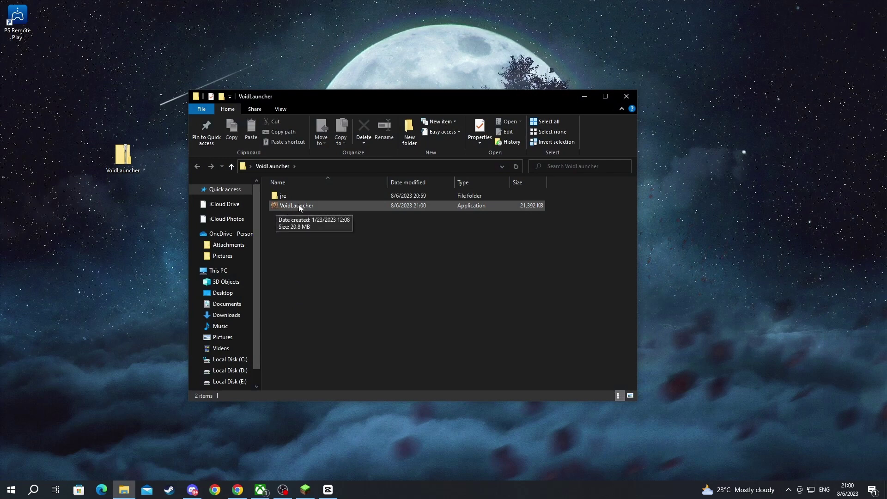
Run VoidLauncher, log in, search modpacks for 'crazy', and play CrazyCraft 4.
double_click(313, 206)
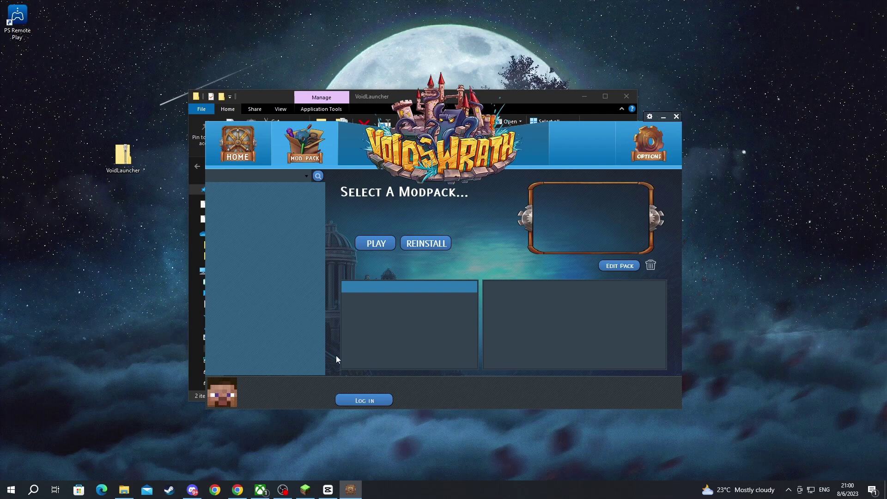
left_click(363, 400)
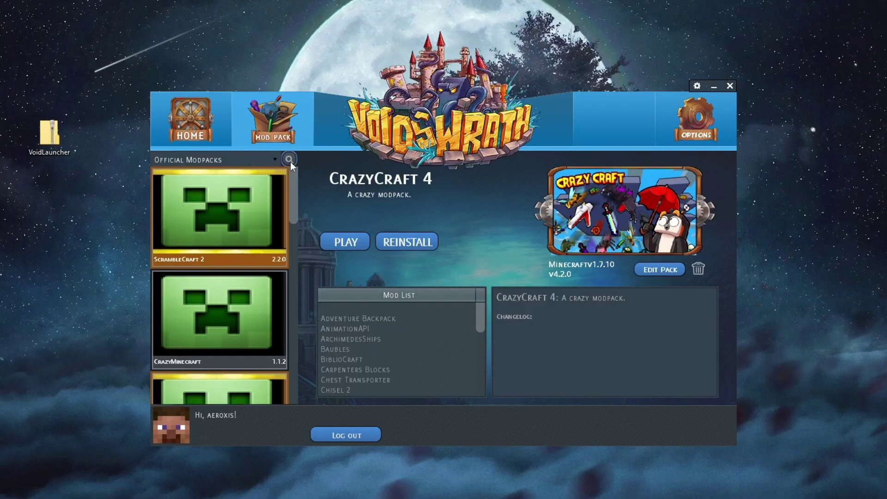
left_click(290, 160)
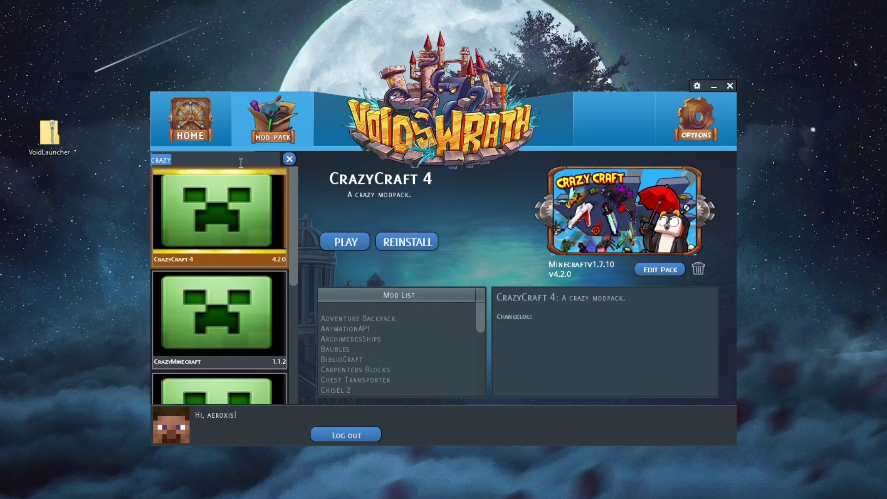
type("crazy")
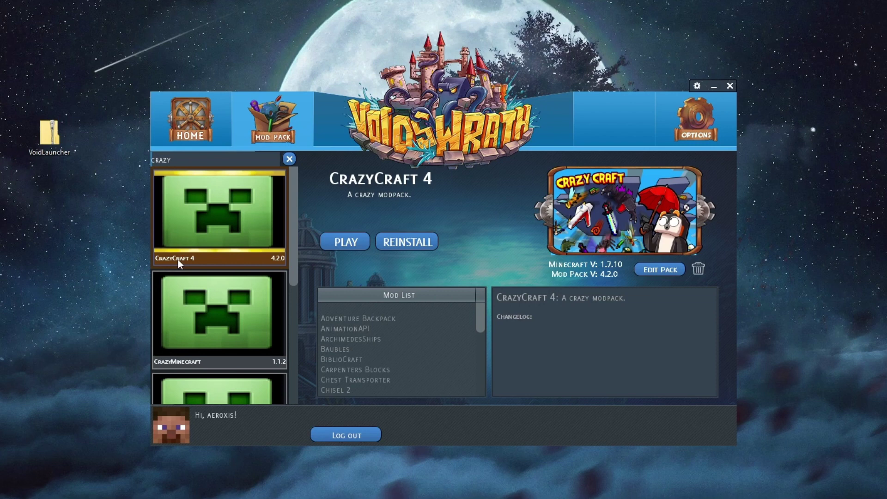
mouse_move(480, 318)
left_mouse_down()
mouse_move(481, 363)
mouse_move(480, 318)
left_mouse_up()
left_click(345, 249)
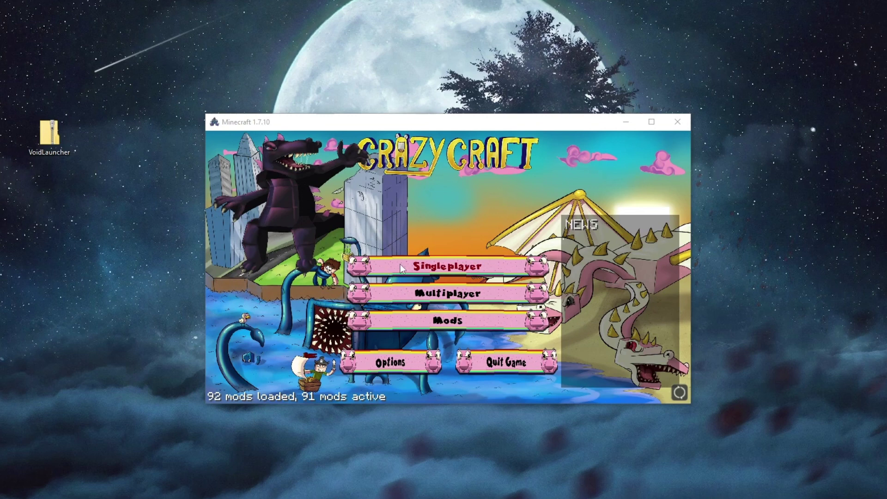
Create a new Singleplayer world with Game Mode set to Creative.
left_click(432, 267)
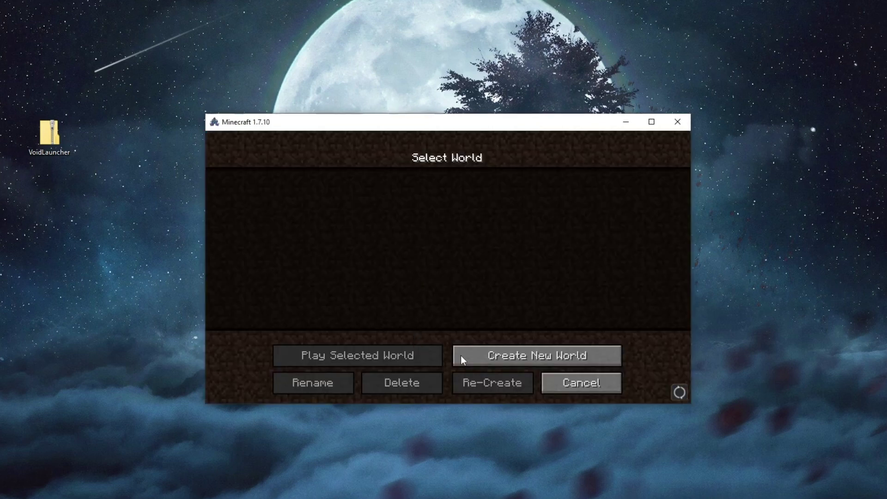
left_click(490, 358)
left_click(418, 270)
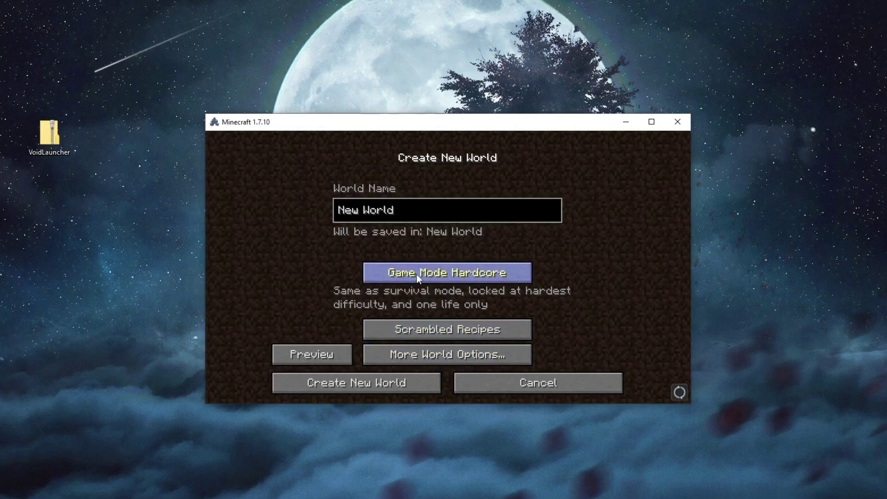
left_click(417, 273)
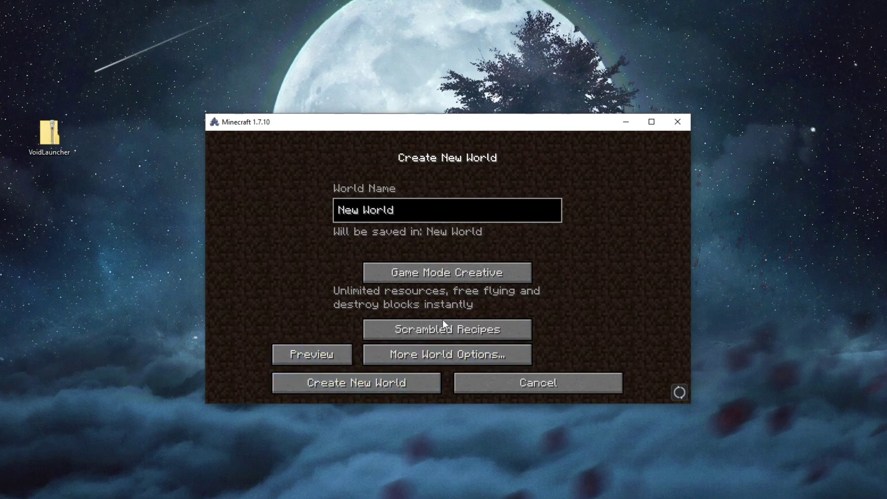
left_click(344, 384)
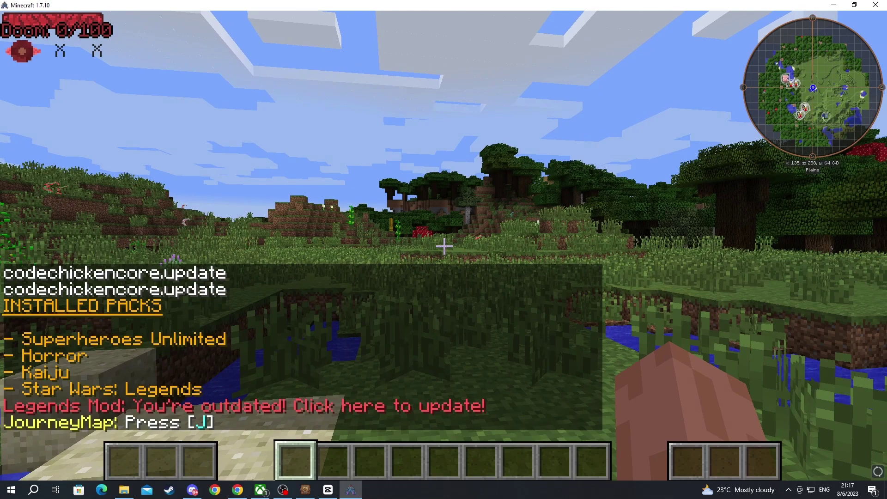
Walk forward, browse the creative inventory item list, then switch to front third-person view.
key("w")
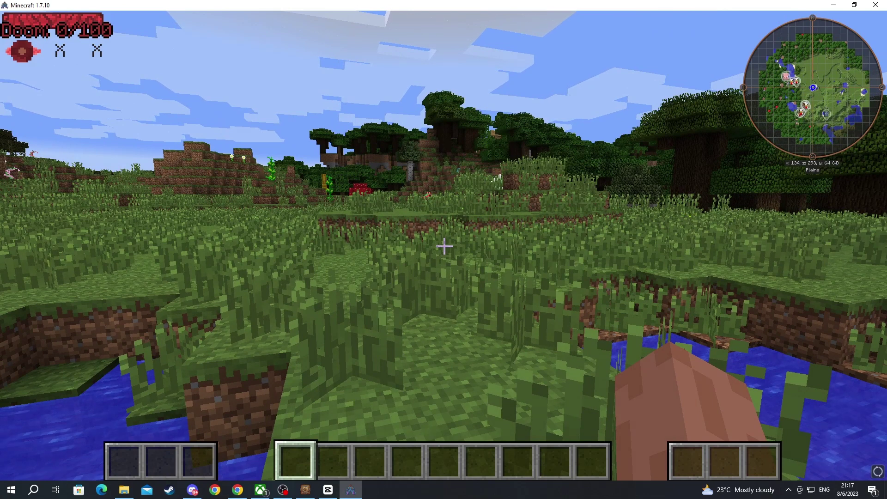
key("e")
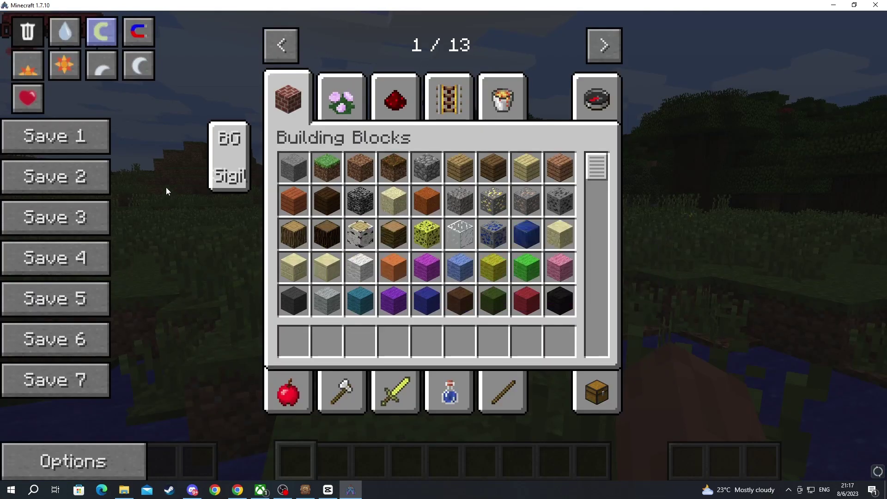
left_click(588, 400)
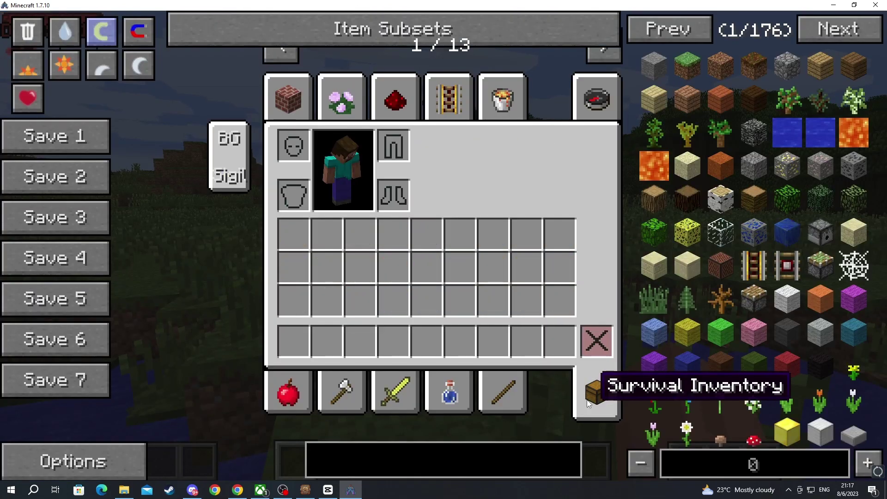
scroll(700, 310, "down", 2)
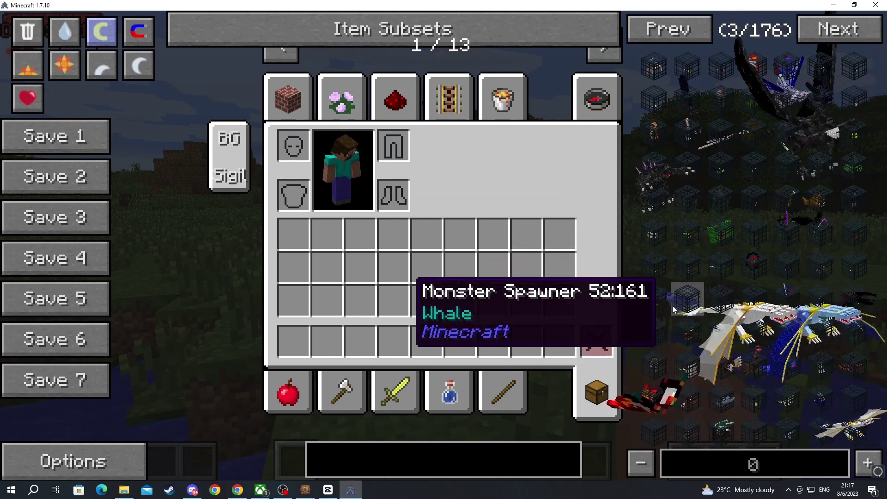
key("e")
key("F5")
key("F5")
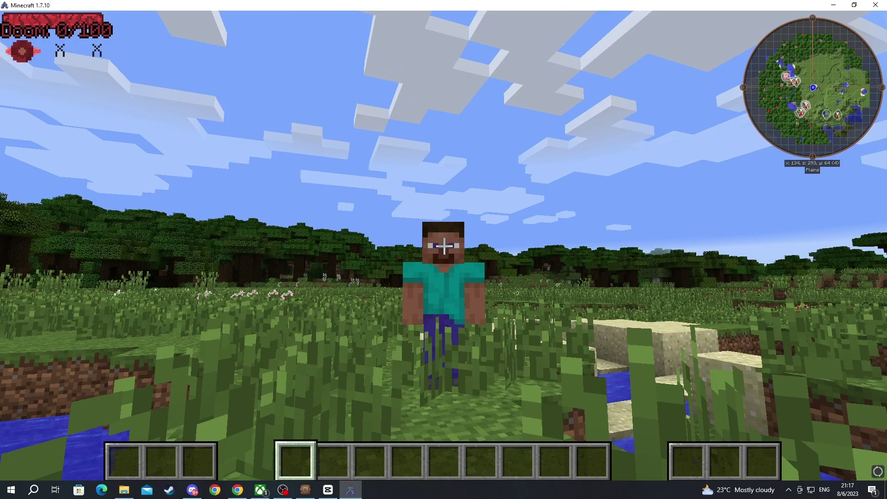